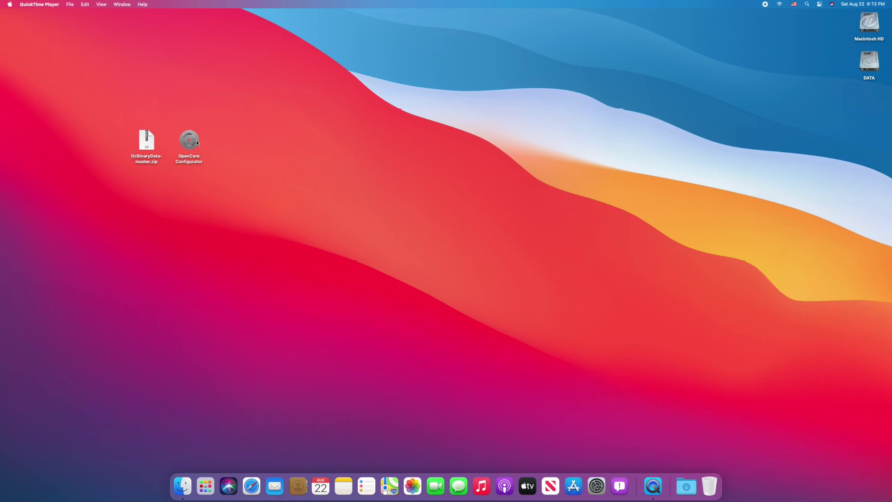
# - Mount the EFI partition with OpenCore Configurator's menu-bar mounter and password, then quit the app
pyautogui.doubleClick(189, 140)
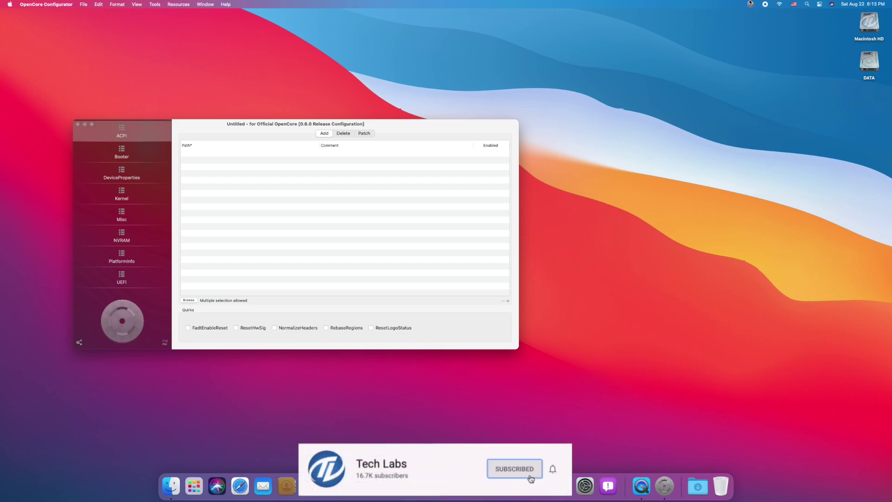
pyautogui.click(750, 5)
pyautogui.click(769, 44)
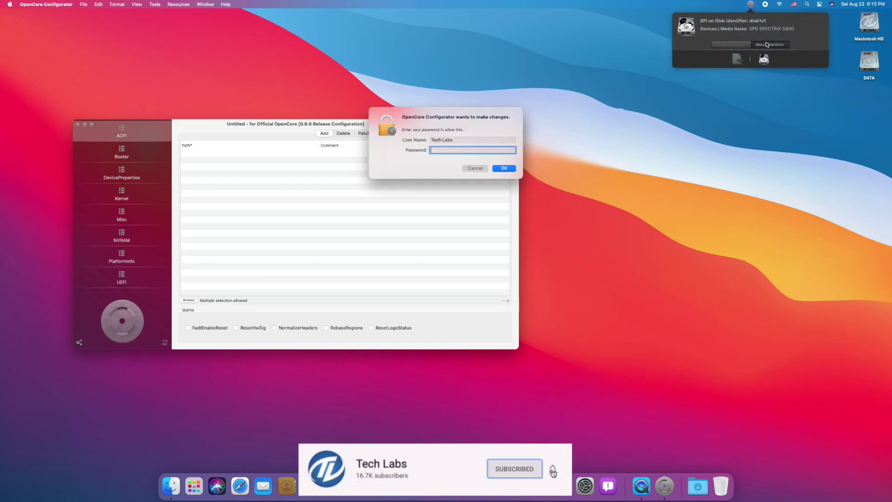
pyautogui.write('••••')
pyautogui.press('Return')
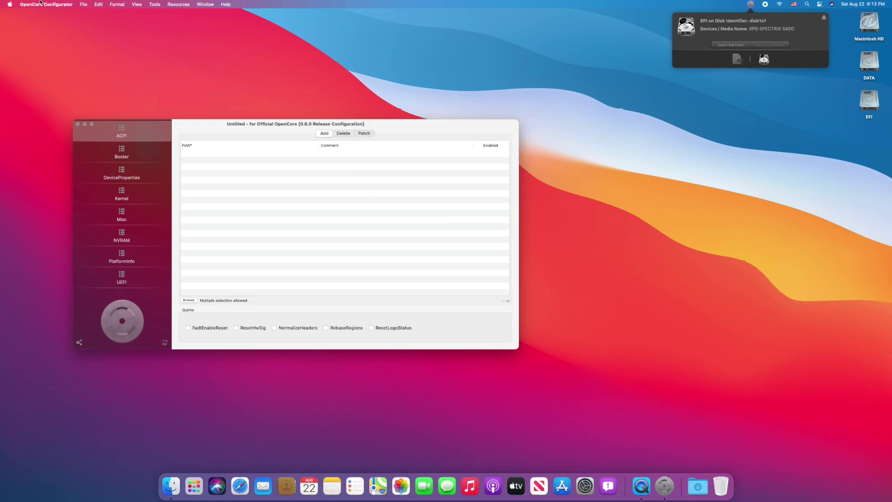
pyautogui.click(46, 4)
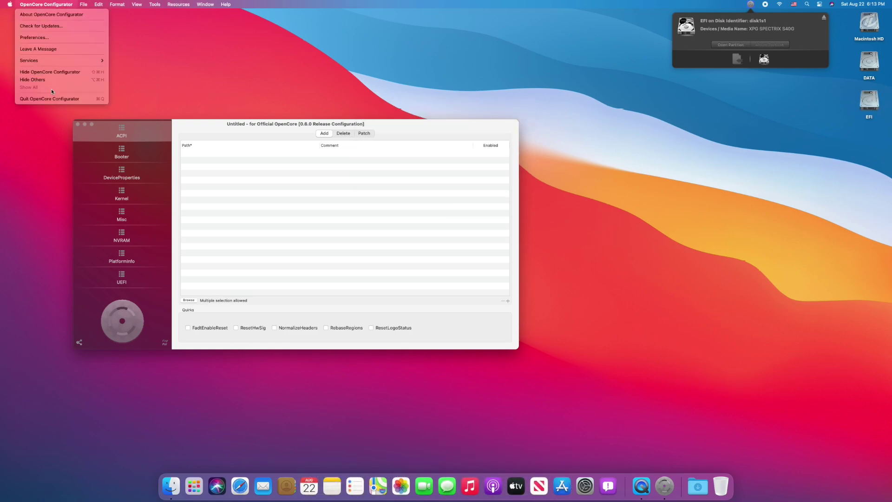
pyautogui.click(59, 99)
# - Extract the OcBinaryData-master archive and clean up the desktop icons
pyautogui.click(95, 149)
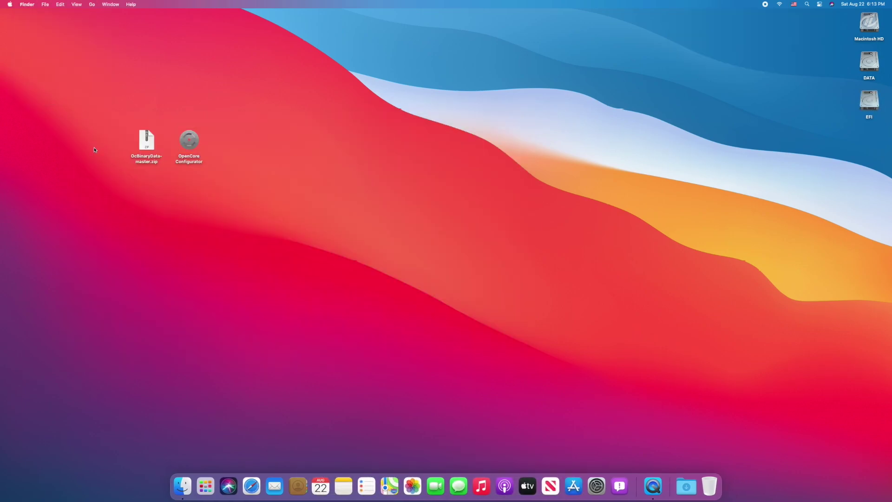
pyautogui.doubleClick(142, 146)
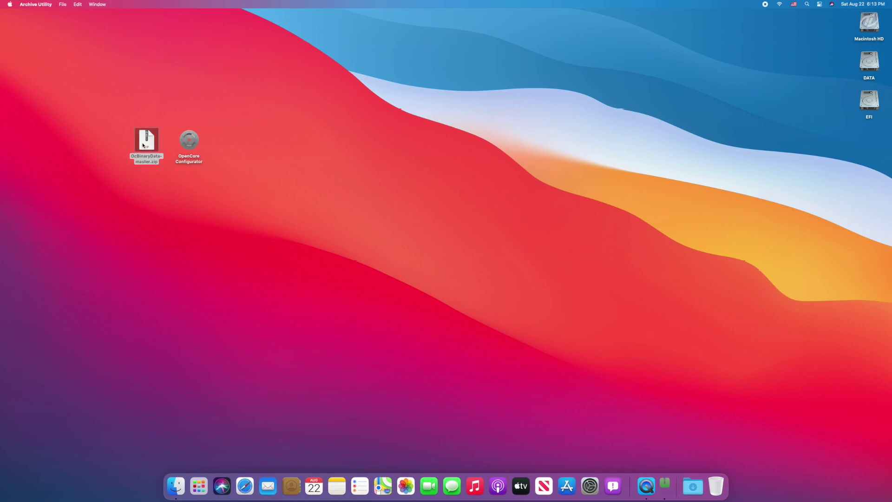
pyautogui.rightClick(121, 143)
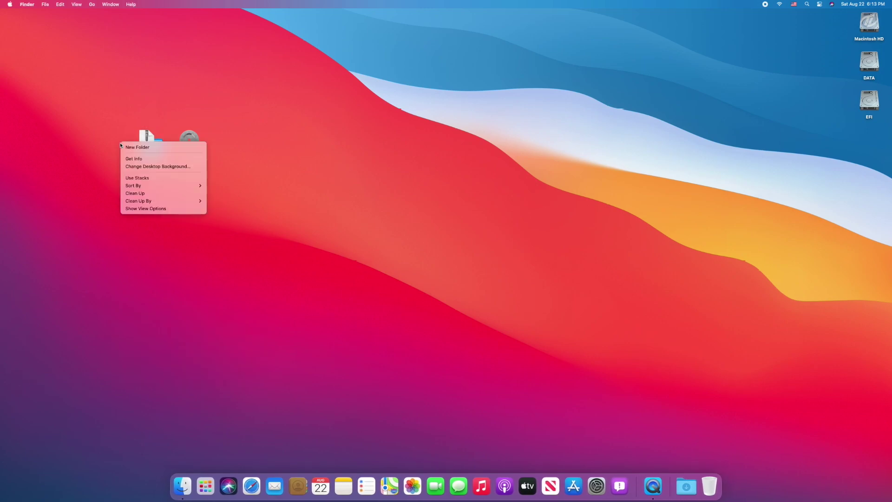
pyautogui.click(150, 193)
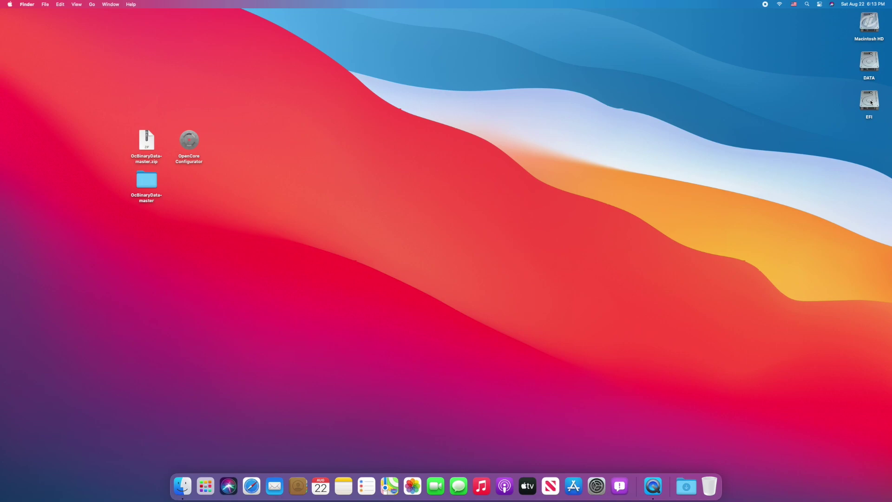
# - Move the Resources folder in the EFI partition's EFI > OC folder to the Trash
pyautogui.doubleClick(869, 101)
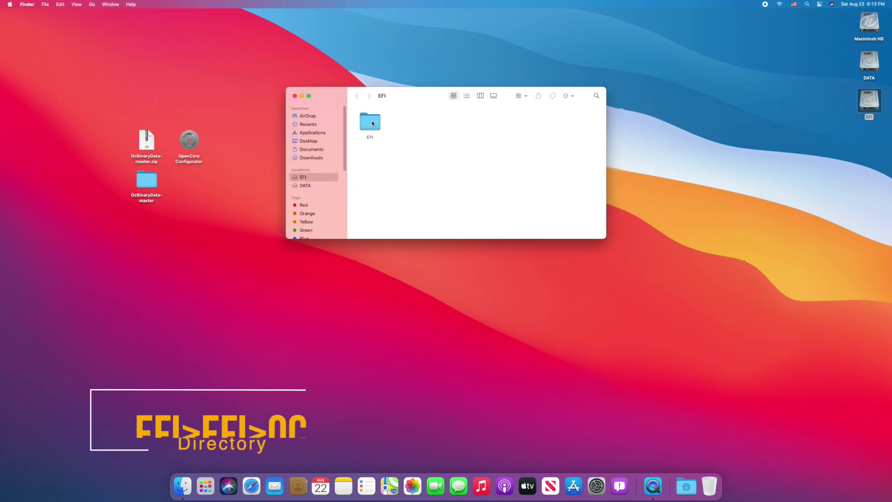
pyautogui.doubleClick(408, 123)
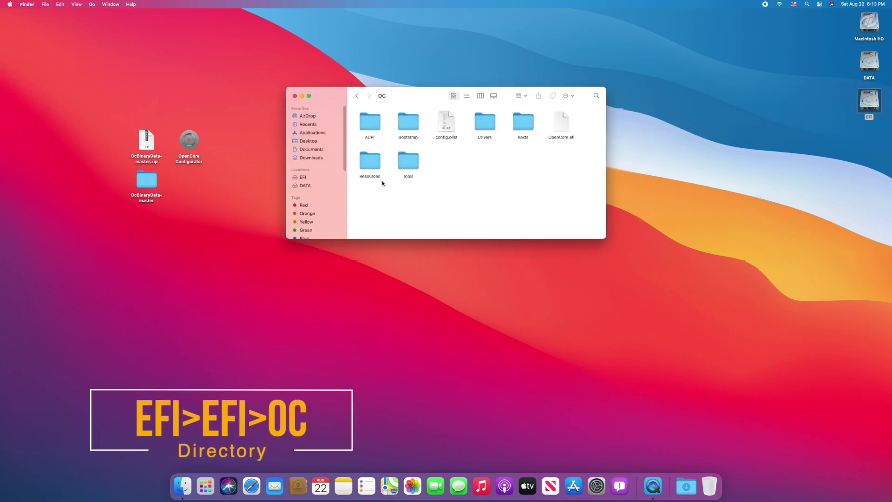
pyautogui.rightClick(374, 164)
pyautogui.click(394, 180)
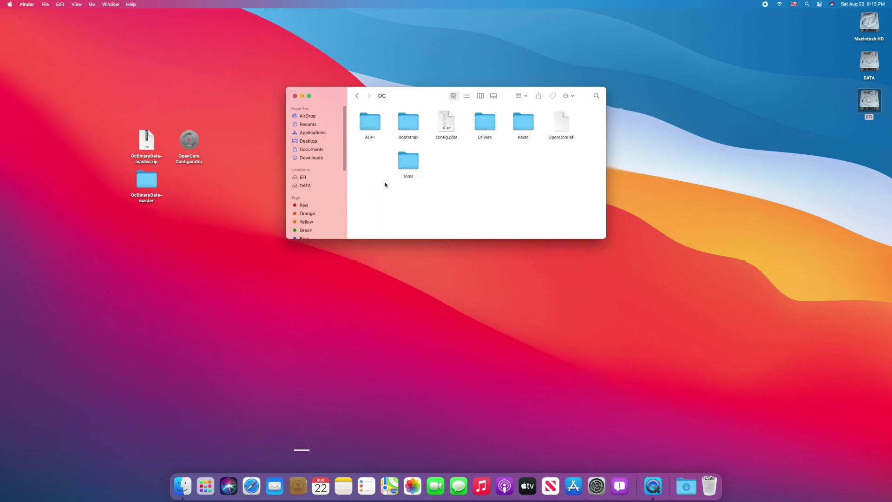
# - Empty the Trash, confirming permanent deletion
pyautogui.rightClick(709, 486)
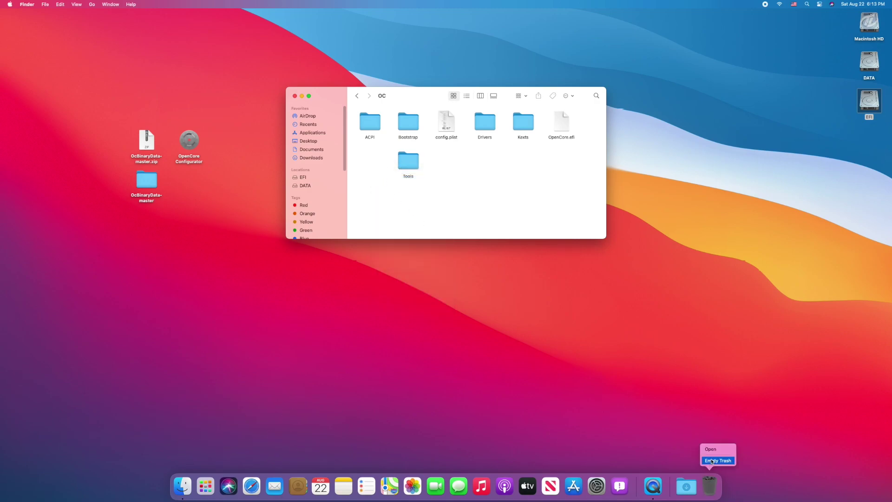
pyautogui.click(712, 460)
pyautogui.press('Return')
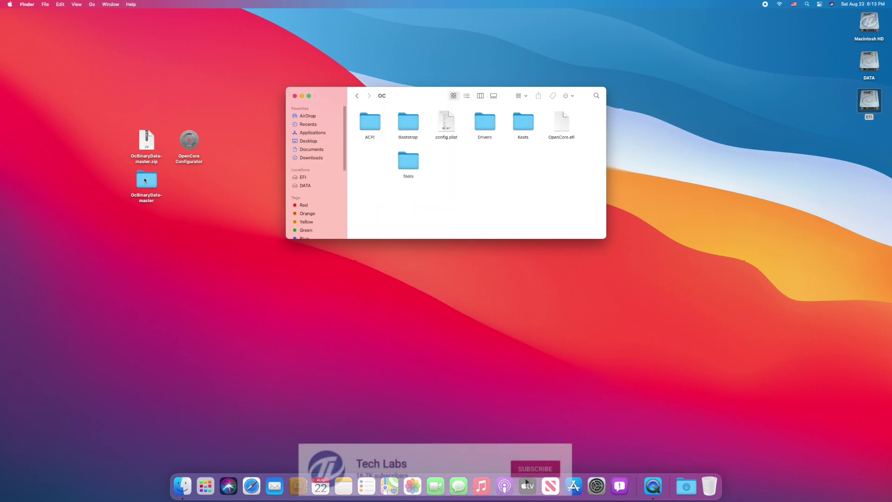
# - Take the Resources folder from OcBinaryData-master and close that window
pyautogui.click(146, 180)
pyautogui.doubleClick(145, 180)
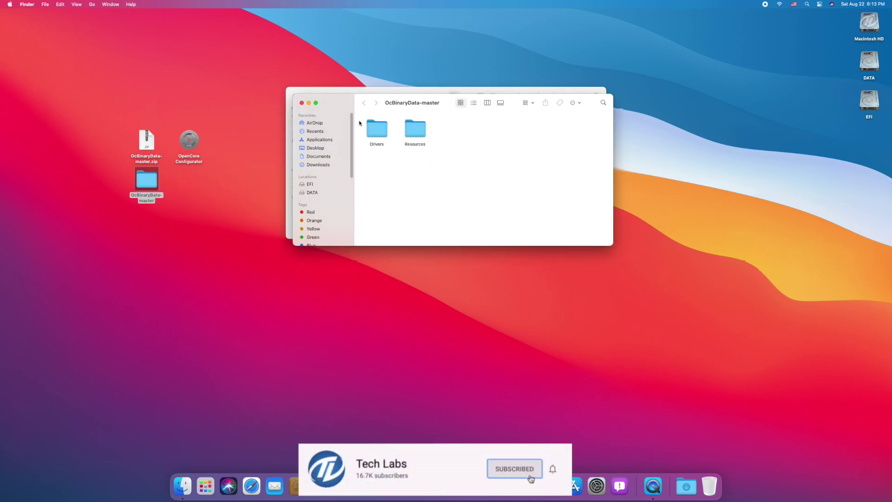
pyautogui.click(414, 131)
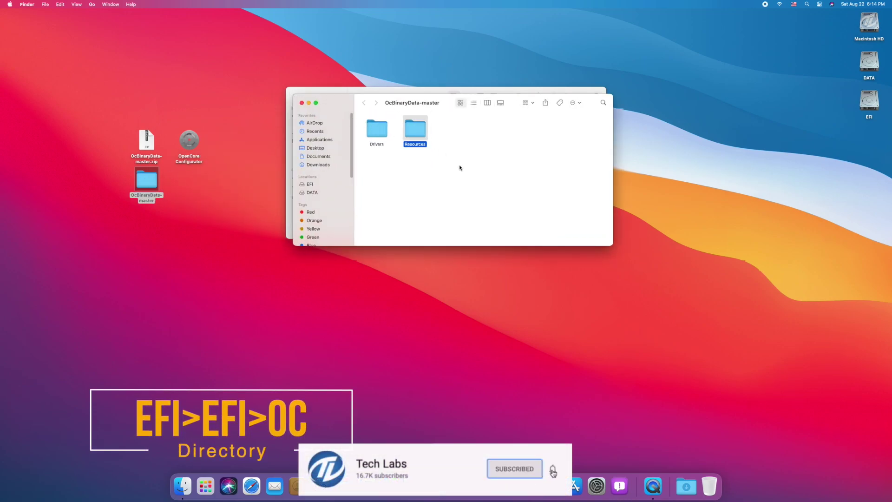
pyautogui.click(301, 103)
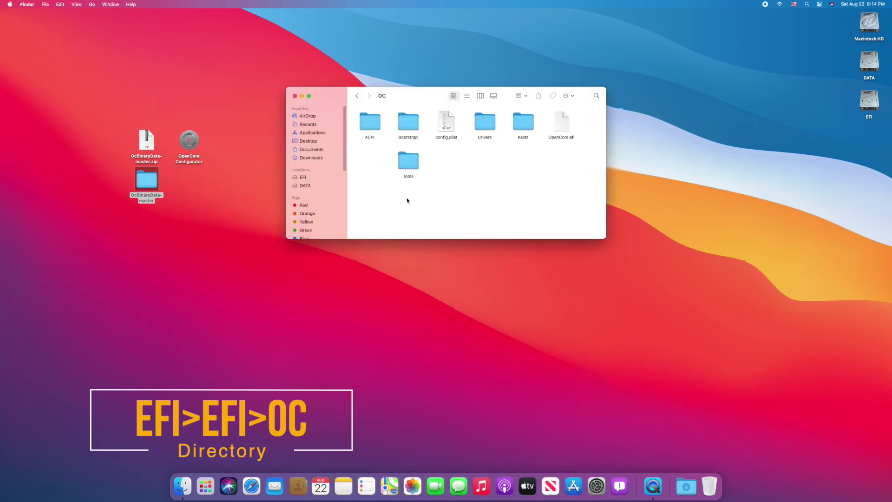
# - Paste Resources into the OC folder and close the OC window
pyautogui.press('super+v')
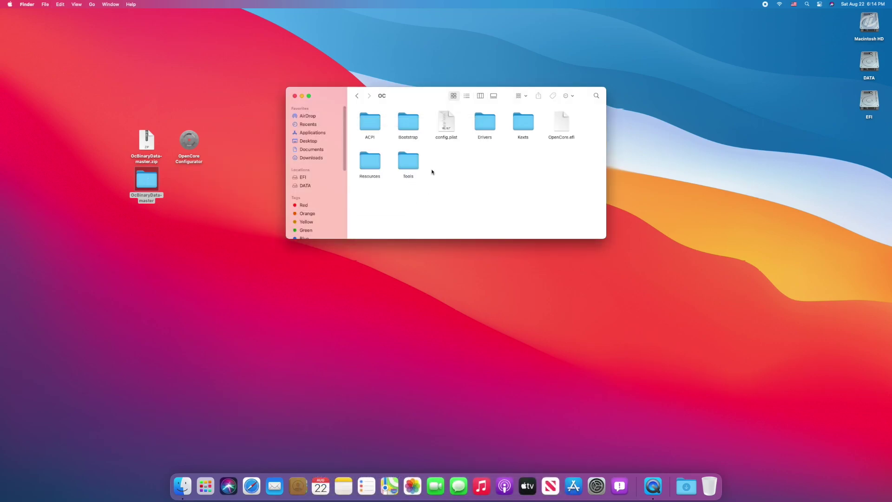
pyautogui.rightClick(432, 170)
pyautogui.click(471, 198)
pyautogui.click(296, 96)
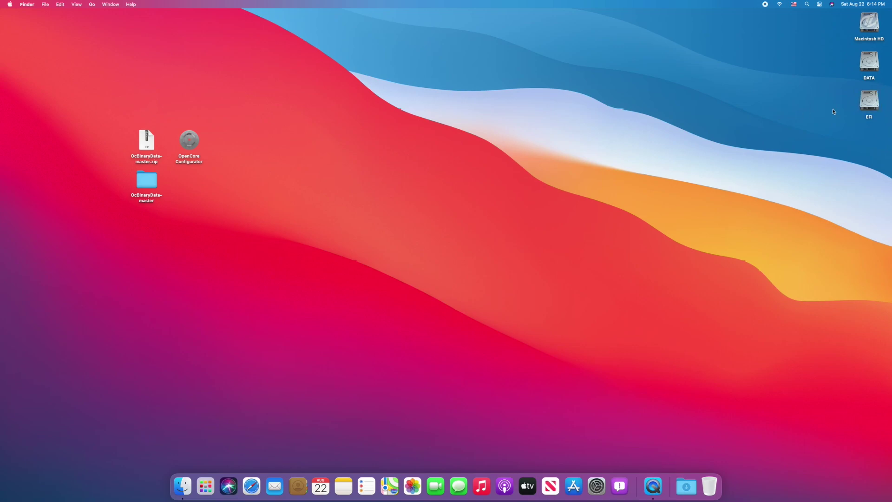
# - Eject the EFI drive from its desktop icon's context menu
pyautogui.rightClick(869, 102)
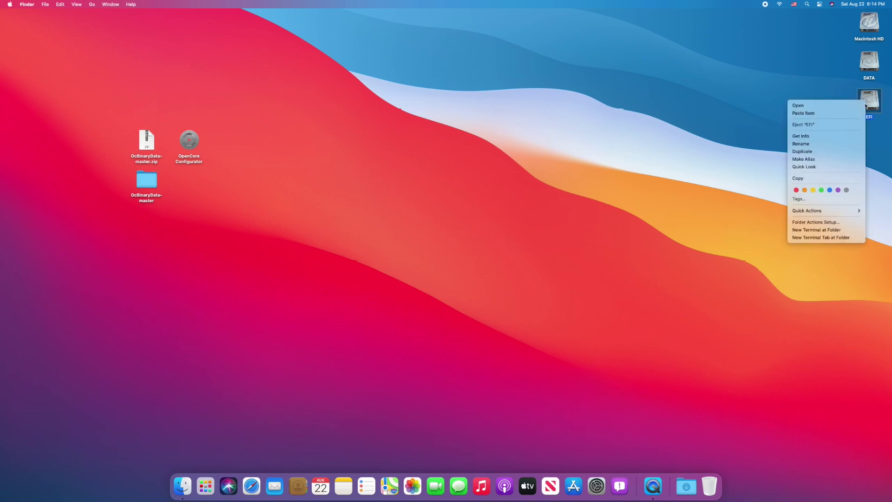
pyautogui.click(829, 124)
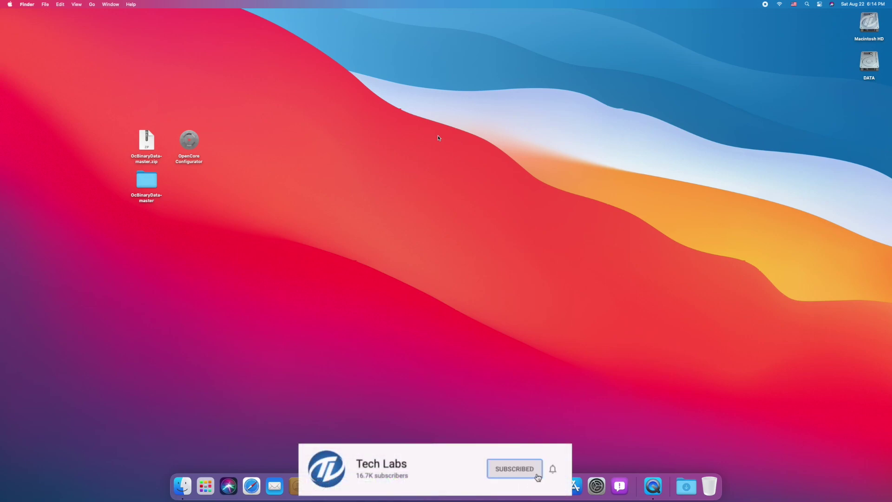
# - Restart the Mac from the Apple menu
pyautogui.click(10, 4)
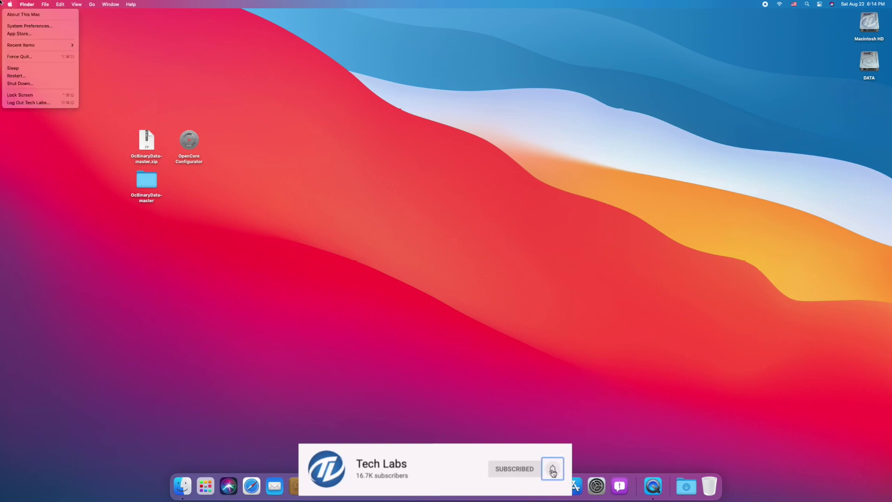
pyautogui.click(35, 76)
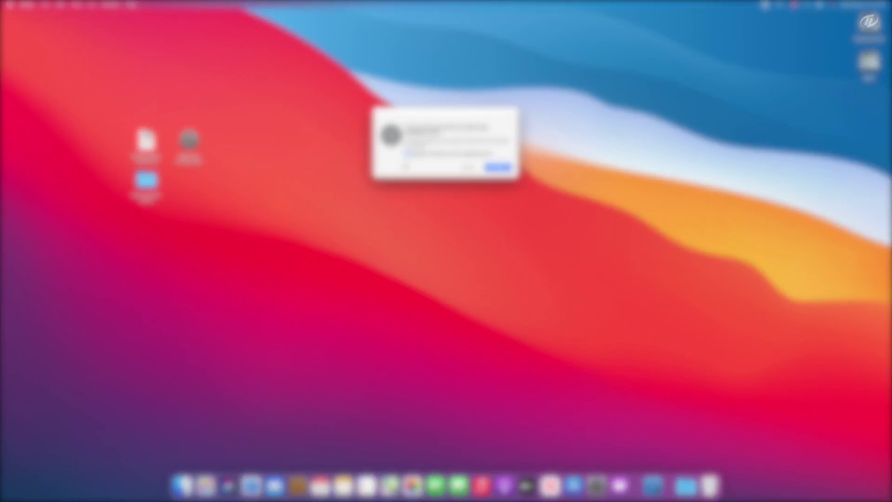